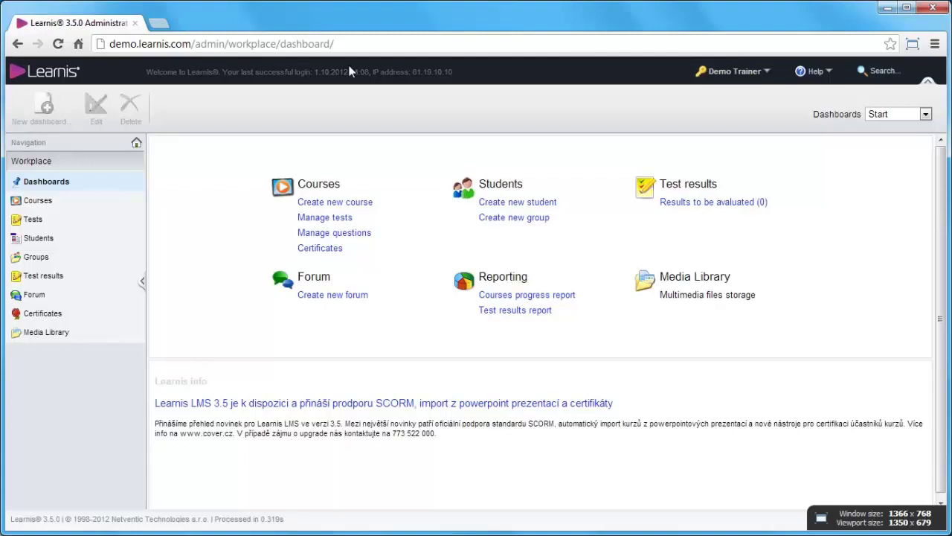
Create a new course in the course list and name it "Learning the basics".
{"action": "left_click", "coordinate": [316, 186]}
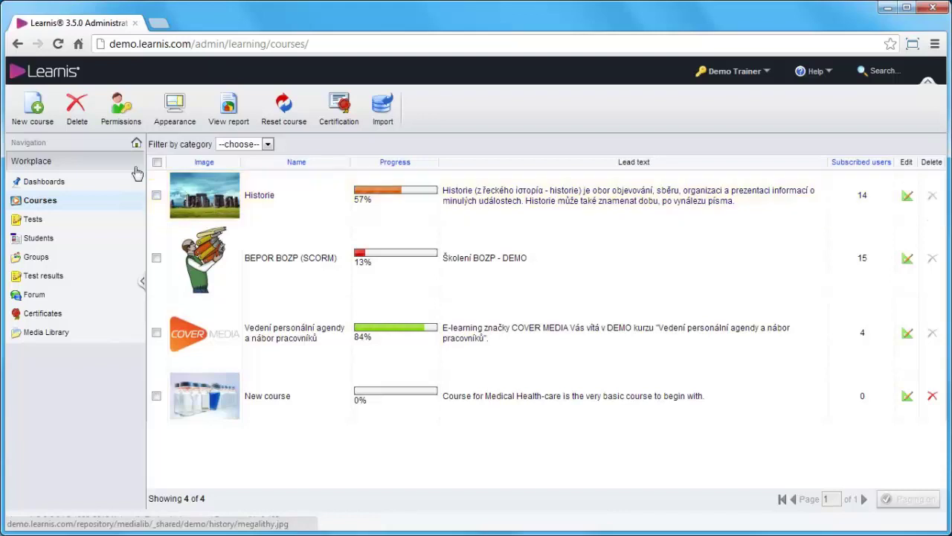
{"action": "left_click", "coordinate": [39, 119]}
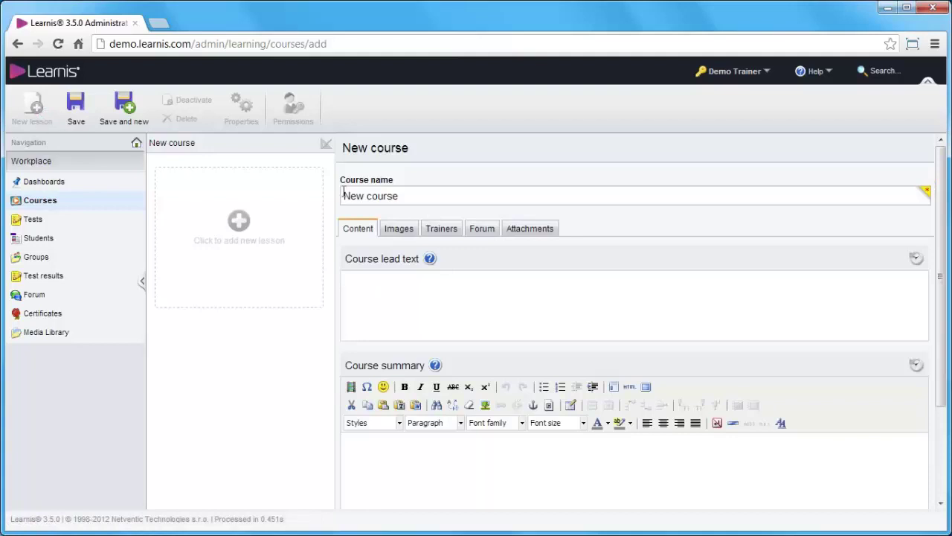
{"action": "left_click_drag", "start_coordinate": [410, 195], "coordinate": [328, 199]}
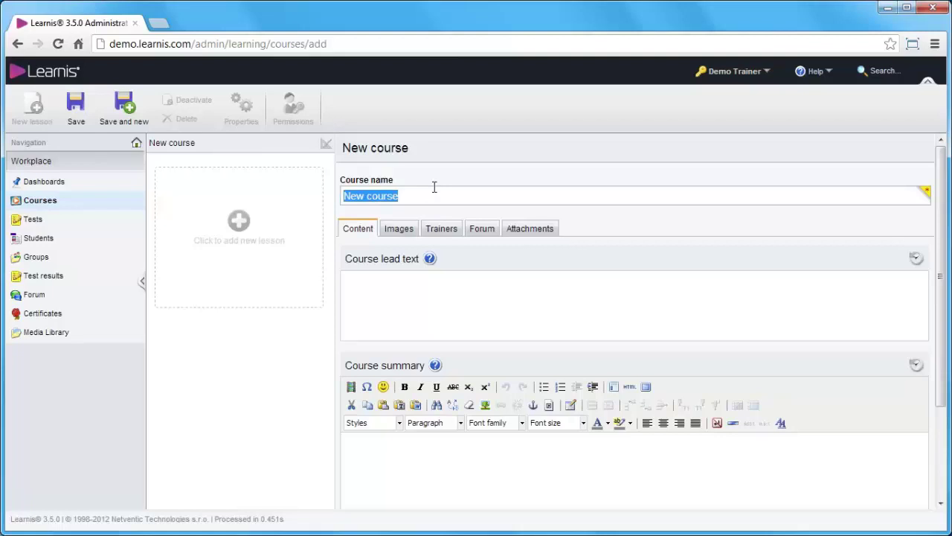
{"action": "type", "text": "Learning the basics"}
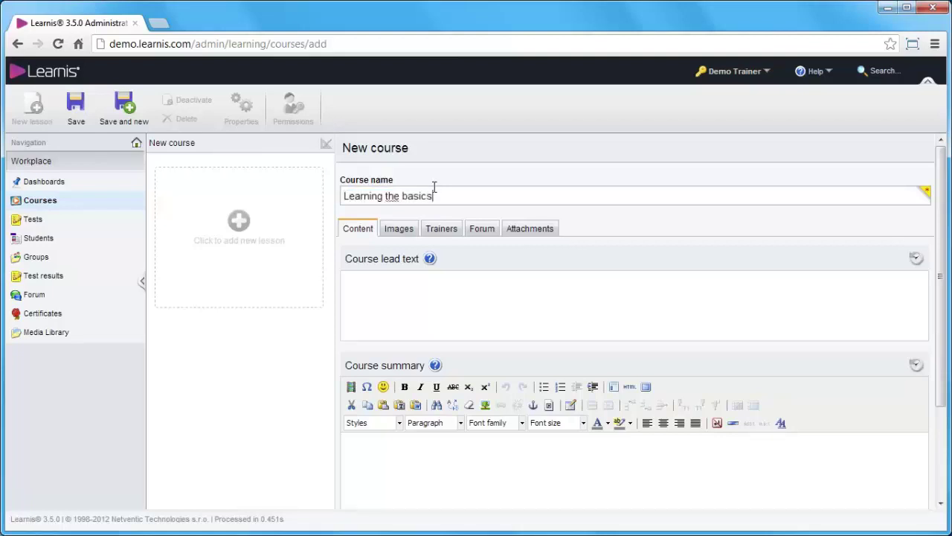
Enter lead text "My first course in Learnis" and summary "This course is covering the very basics of authoring tools available within Learnis LMS".
{"action": "left_click", "coordinate": [404, 299]}
{"action": "type", "text": "My first course in Learnis"}
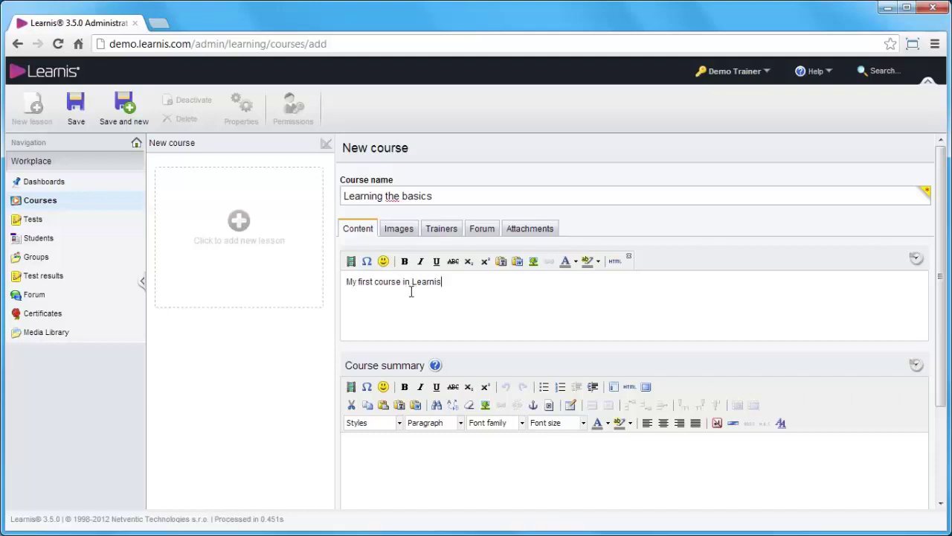
{"action": "scroll", "coordinate": [413, 312], "scroll_direction": "down", "scroll_amount": 2}
{"action": "left_click", "coordinate": [409, 338]}
{"action": "type", "text": "T"}
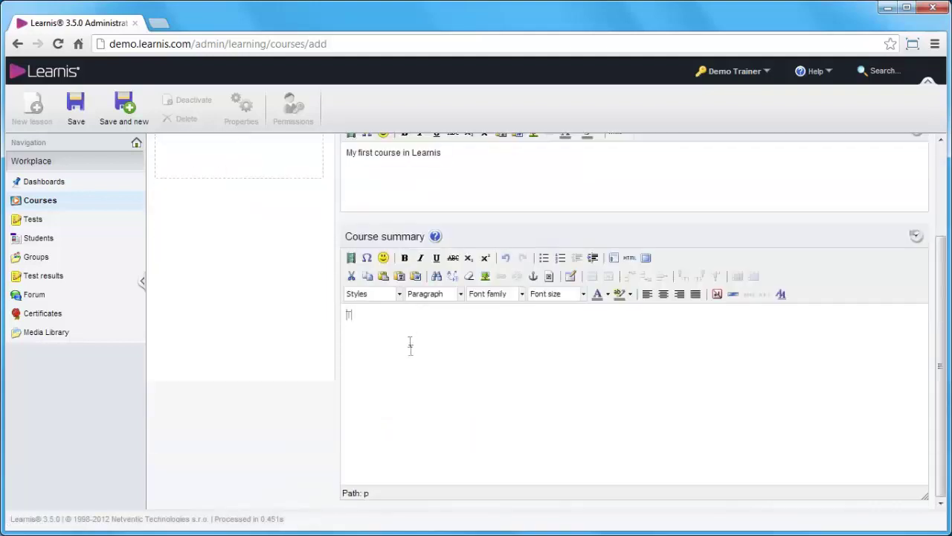
{"action": "type", "text": "his course is covering the very basics of authoring tools available within Learnis LMS"}
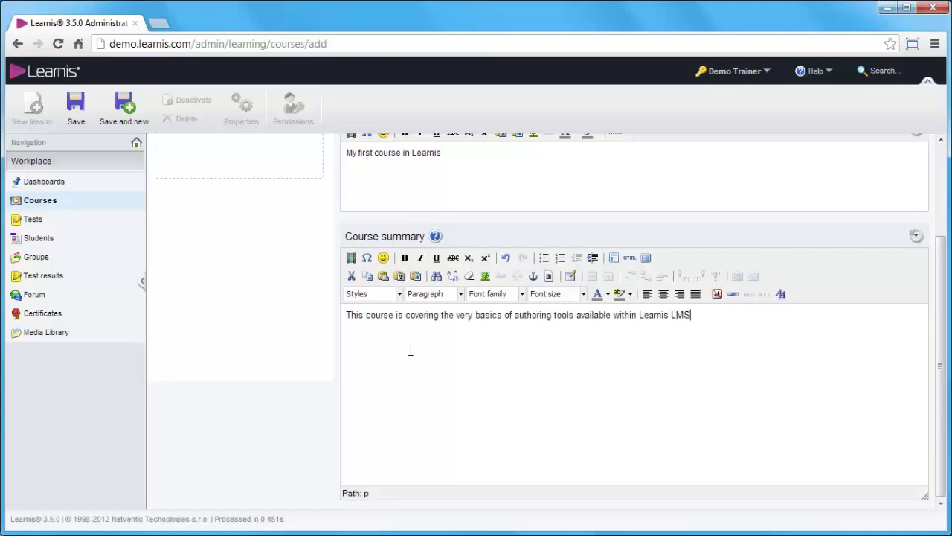
{"action": "left_click_drag", "start_coordinate": [644, 317], "coordinate": [692, 319]}
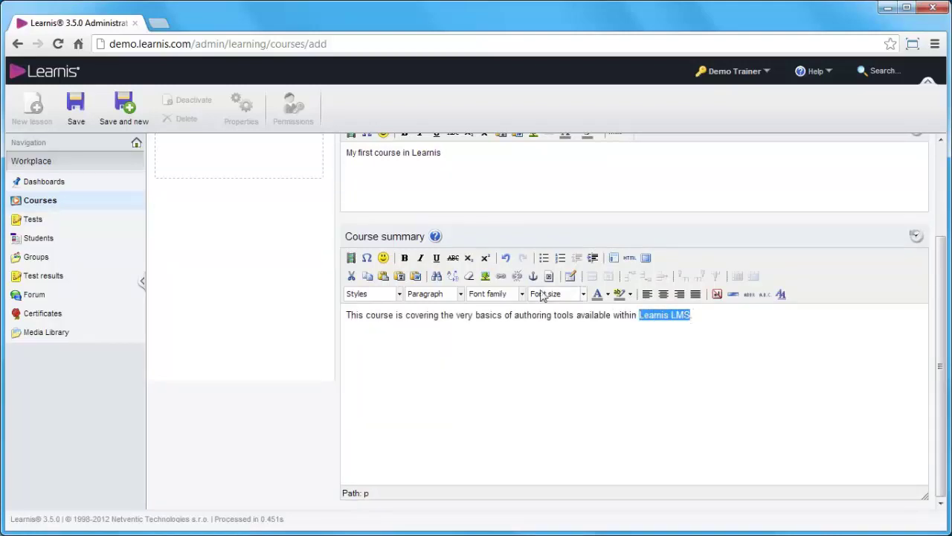
{"action": "left_click", "coordinate": [501, 276]}
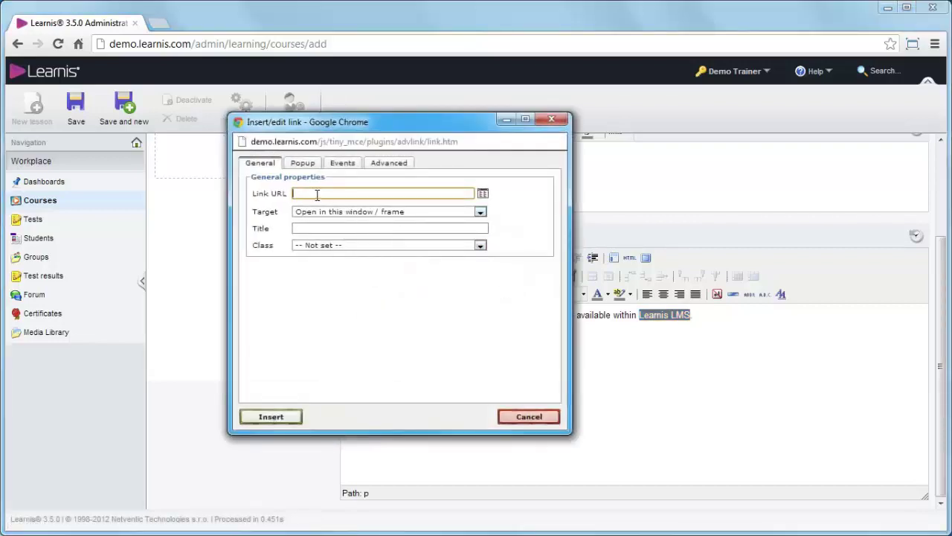
{"action": "type", "text": "http://www.learnis.com"}
{"action": "left_click", "coordinate": [328, 212]}
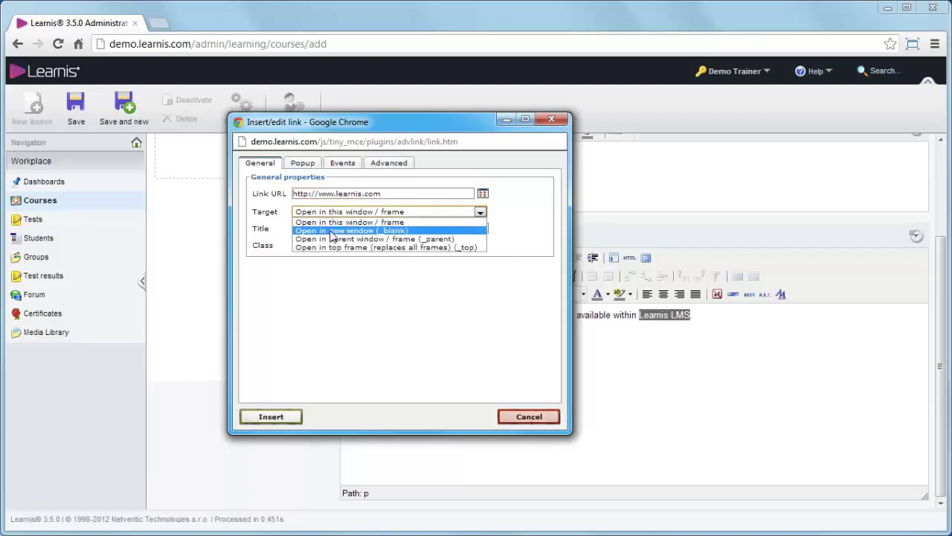
{"action": "left_click", "coordinate": [331, 229]}
{"action": "left_click", "coordinate": [328, 228]}
{"action": "type", "text": "Learnis LMS"}
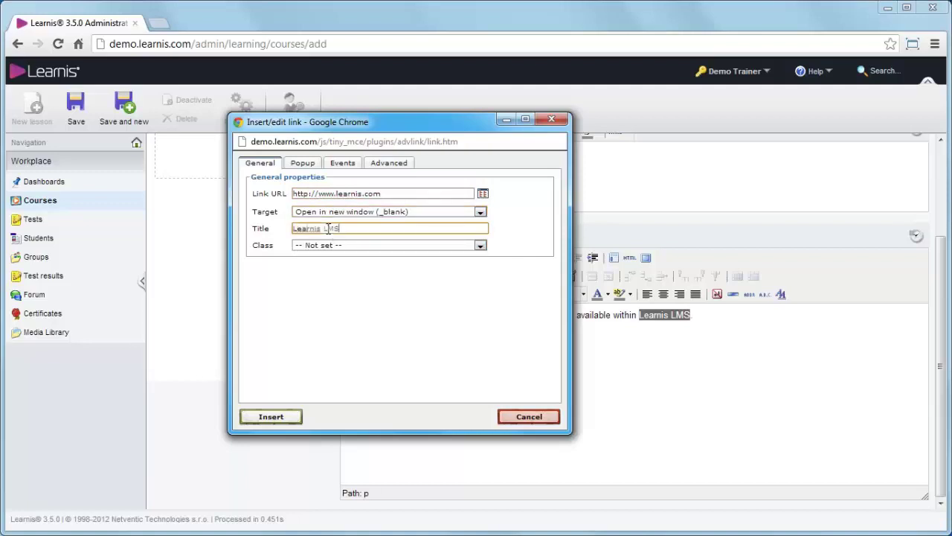
{"action": "left_click", "coordinate": [271, 417]}
{"action": "scroll", "coordinate": [406, 406], "scroll_direction": "up", "scroll_amount": 3}
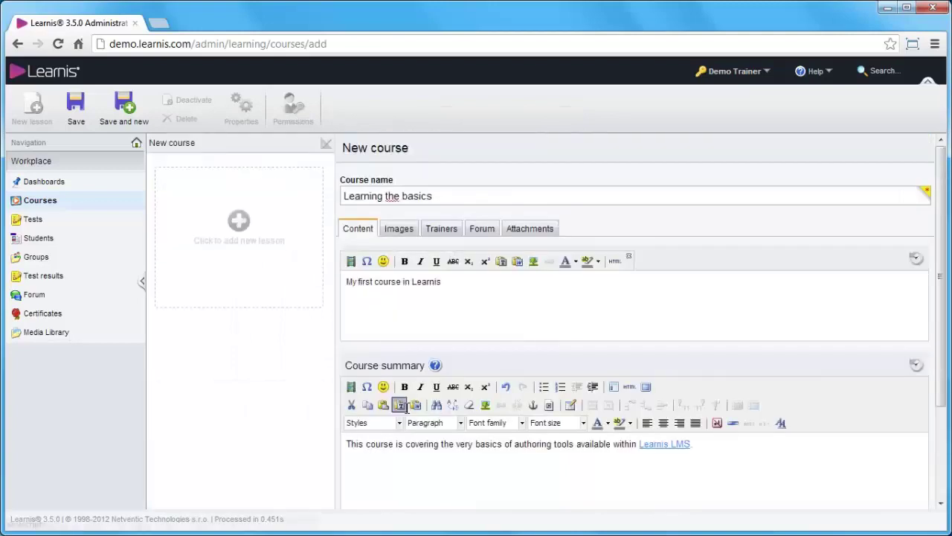
{"action": "left_click", "coordinate": [76, 112]}
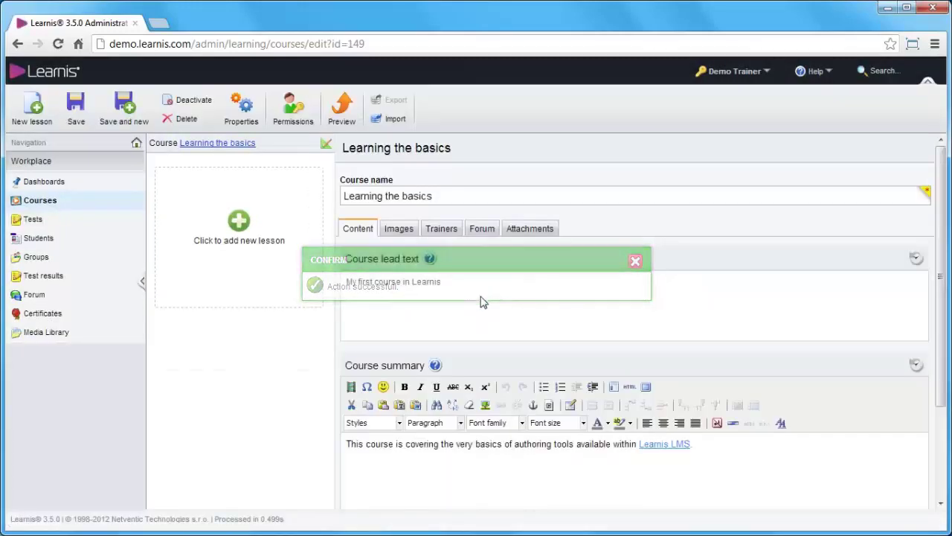
From the course image settings, upload learning_start and learning_together from the Test Data folder to the media library.
{"action": "left_click", "coordinate": [401, 232]}
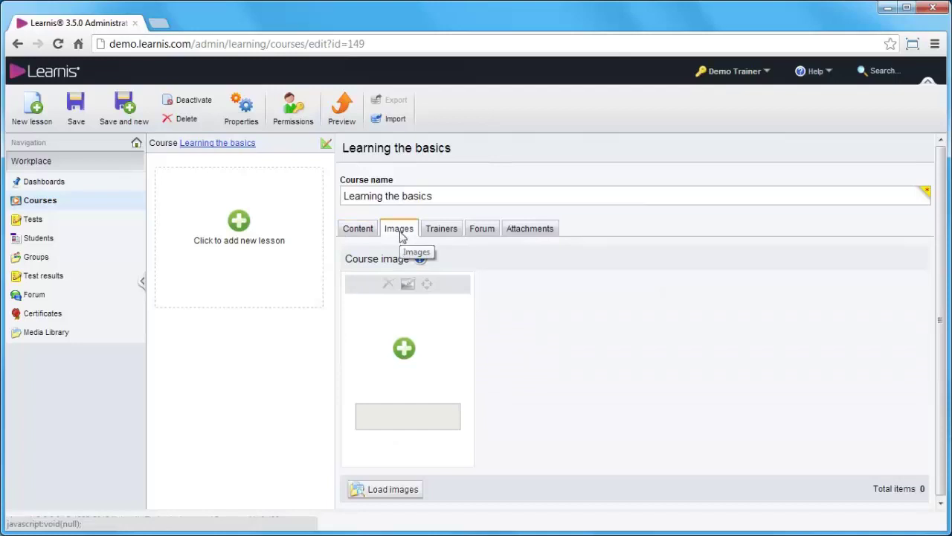
{"action": "left_click", "coordinate": [404, 347]}
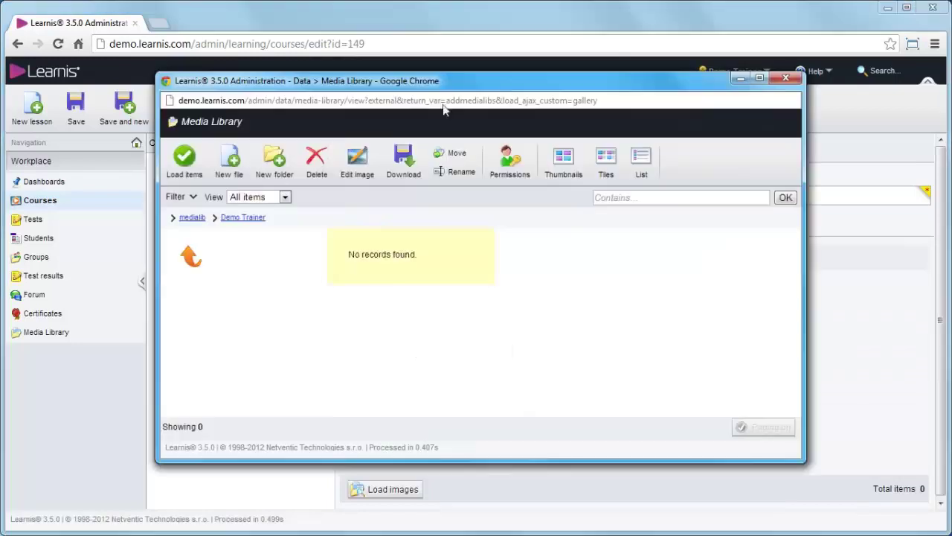
{"action": "left_click", "coordinate": [227, 164]}
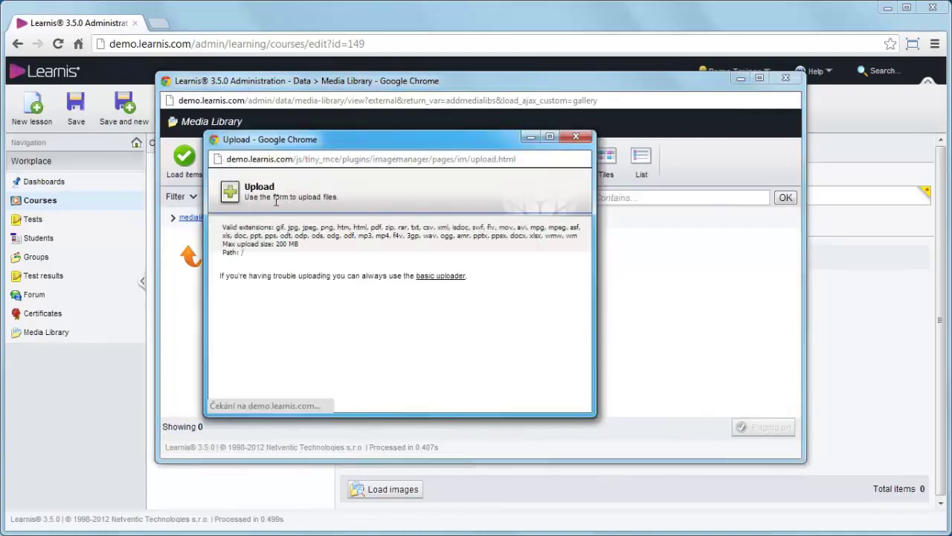
{"action": "left_click", "coordinate": [313, 284]}
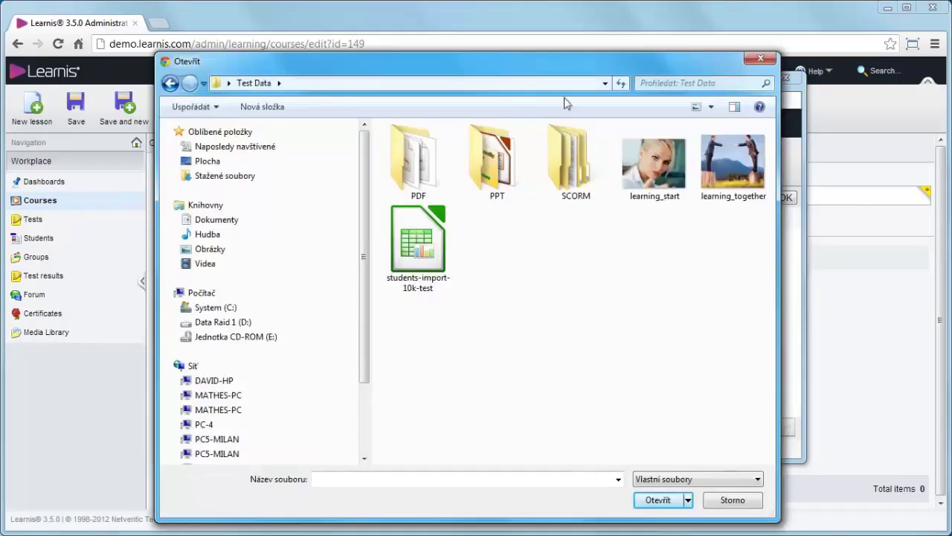
{"action": "left_click", "coordinate": [644, 166]}
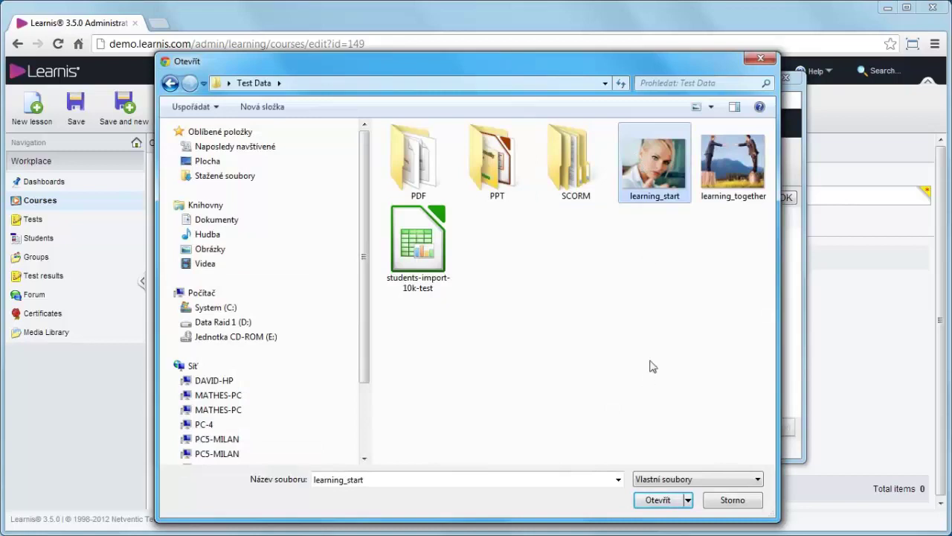
{"action": "left_click", "coordinate": [718, 170], "text": "ctrl"}
{"action": "left_click", "coordinate": [658, 499]}
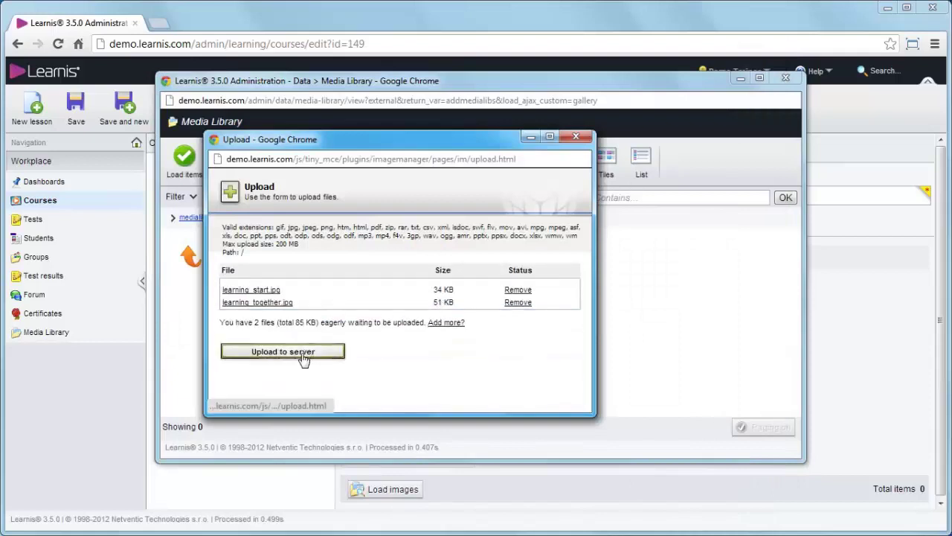
{"action": "left_click", "coordinate": [304, 356]}
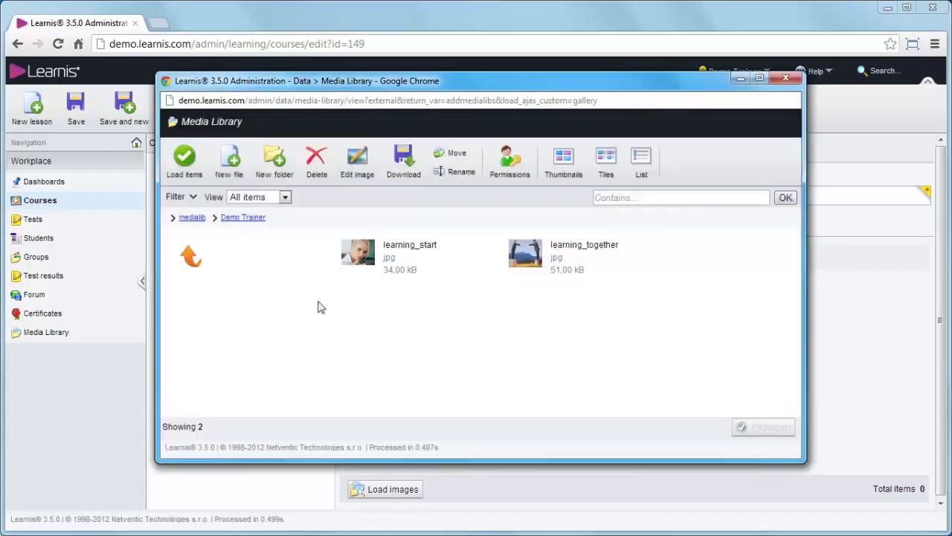
Load learning_start.jpg from the media library as the course image and save the course.
{"action": "left_click", "coordinate": [363, 255]}
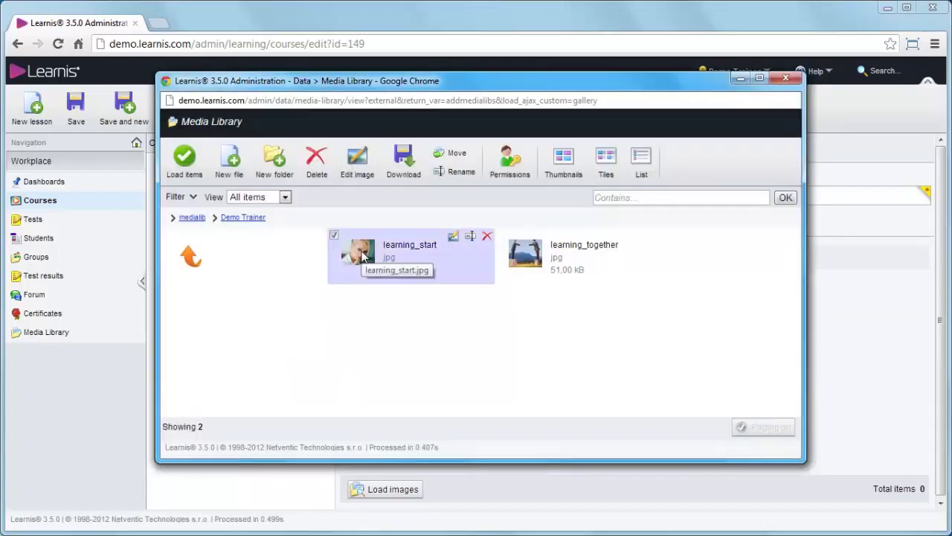
{"action": "left_click", "coordinate": [186, 171]}
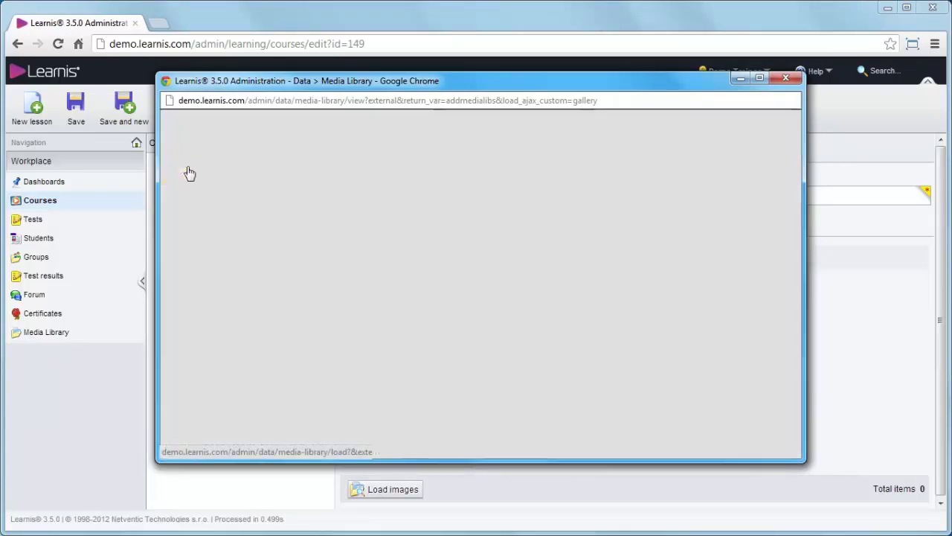
{"action": "left_click", "coordinate": [78, 119]}
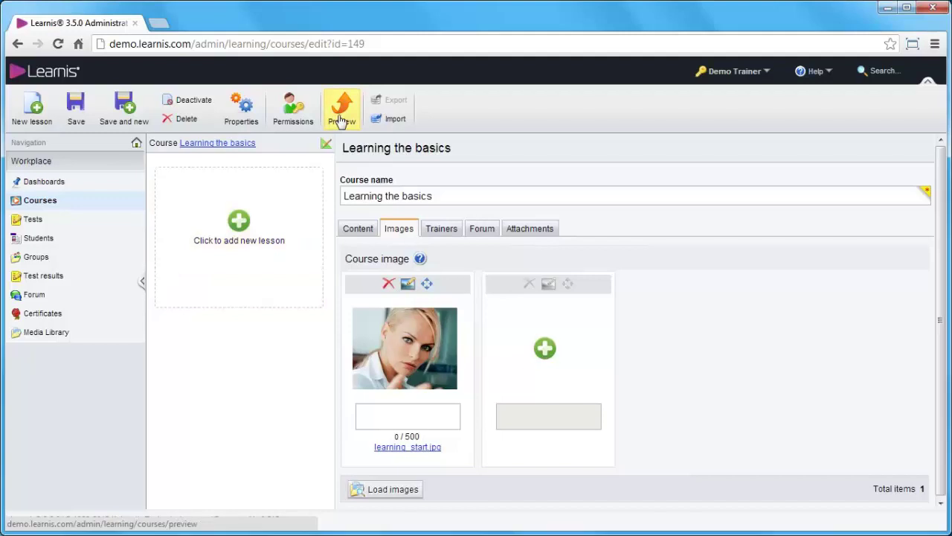
Preview the course's public info page, check its title and image, and close the preview.
{"action": "left_click", "coordinate": [351, 232]}
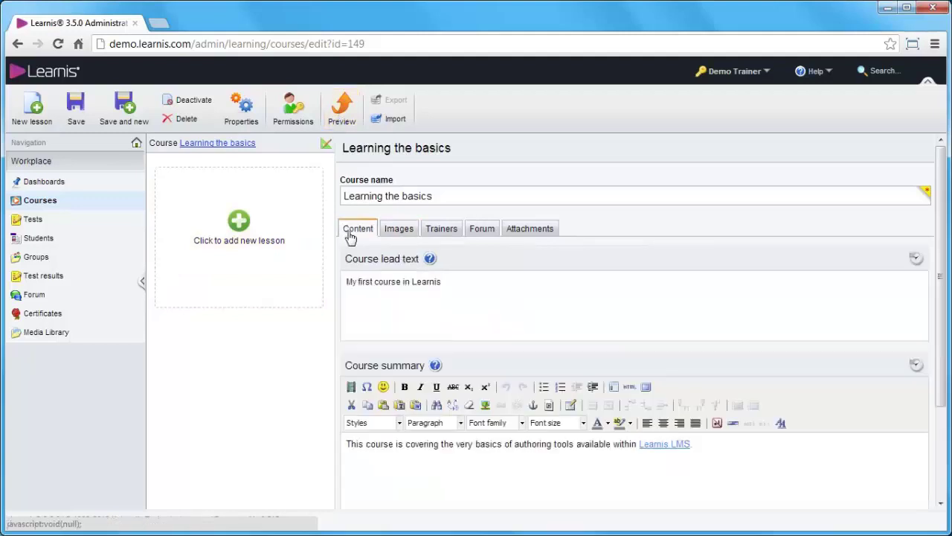
{"action": "left_click", "coordinate": [342, 122]}
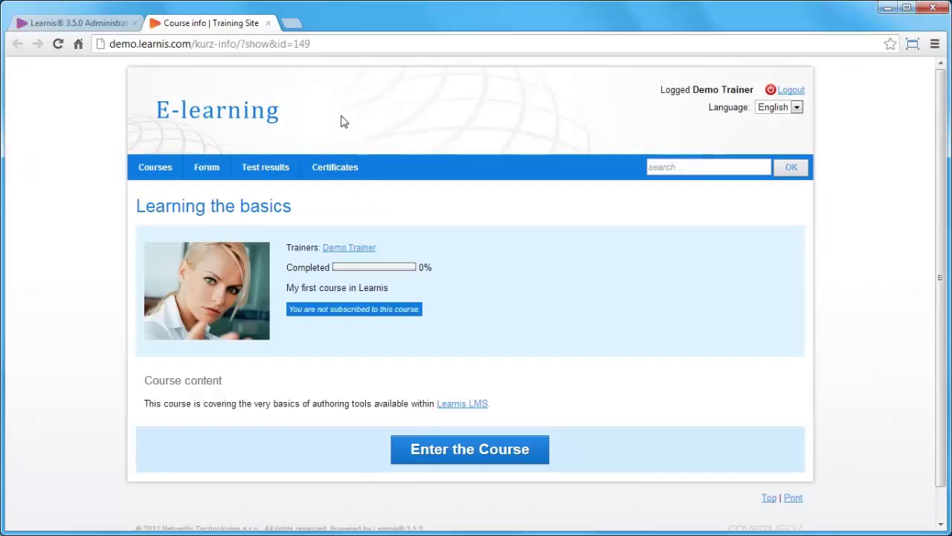
{"action": "left_click_drag", "start_coordinate": [235, 289], "coordinate": [212, 132]}
{"action": "left_click_drag", "start_coordinate": [137, 206], "coordinate": [347, 211]}
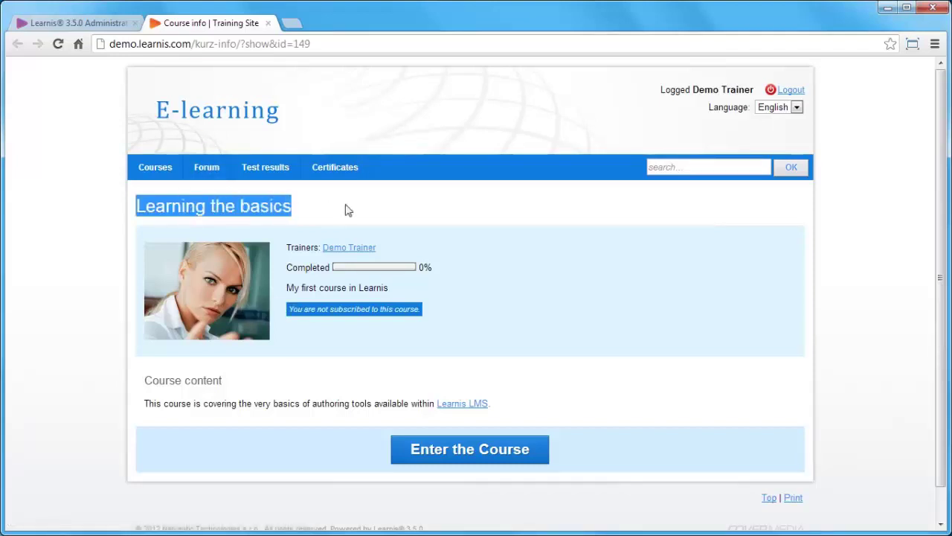
{"action": "left_click", "coordinate": [347, 211]}
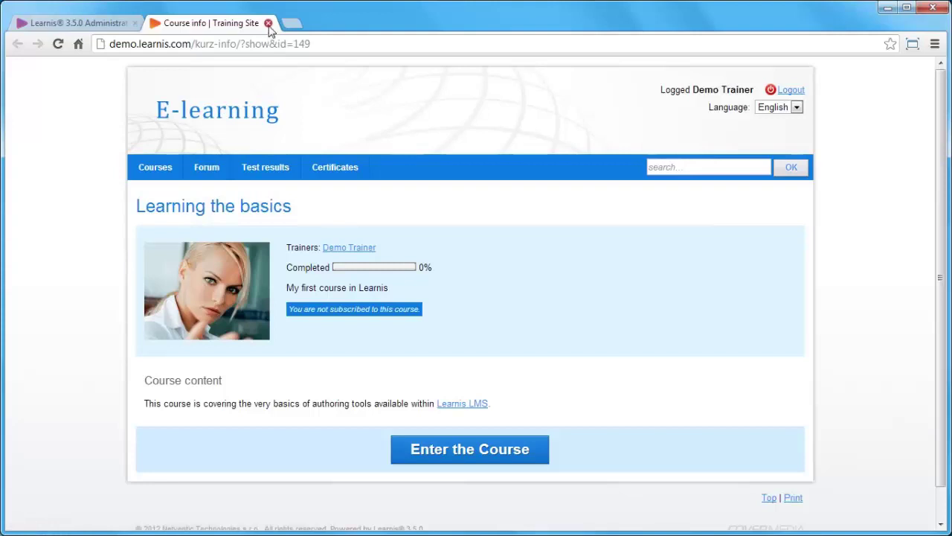
{"action": "left_click", "coordinate": [268, 24]}
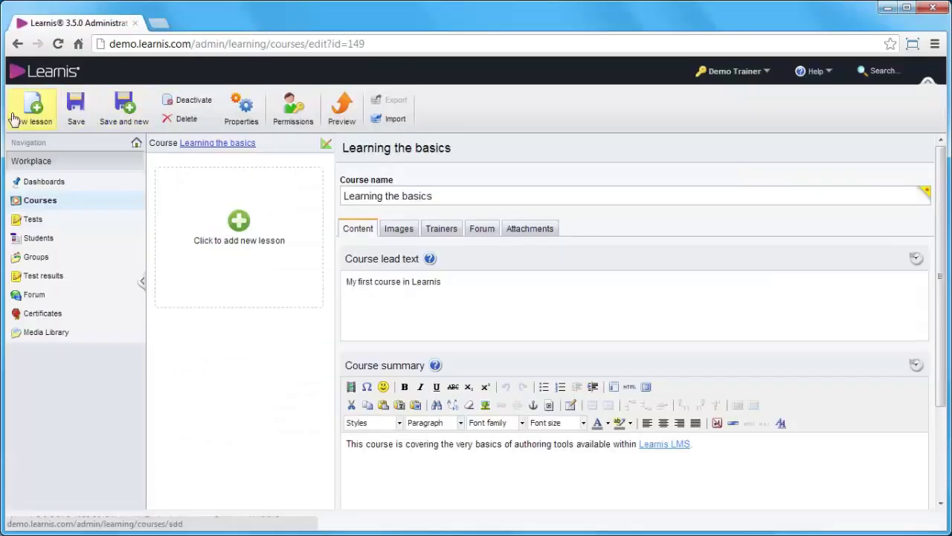
Add a first lesson to the course and name it "Get friendly with LMS".
{"action": "left_click", "coordinate": [235, 262]}
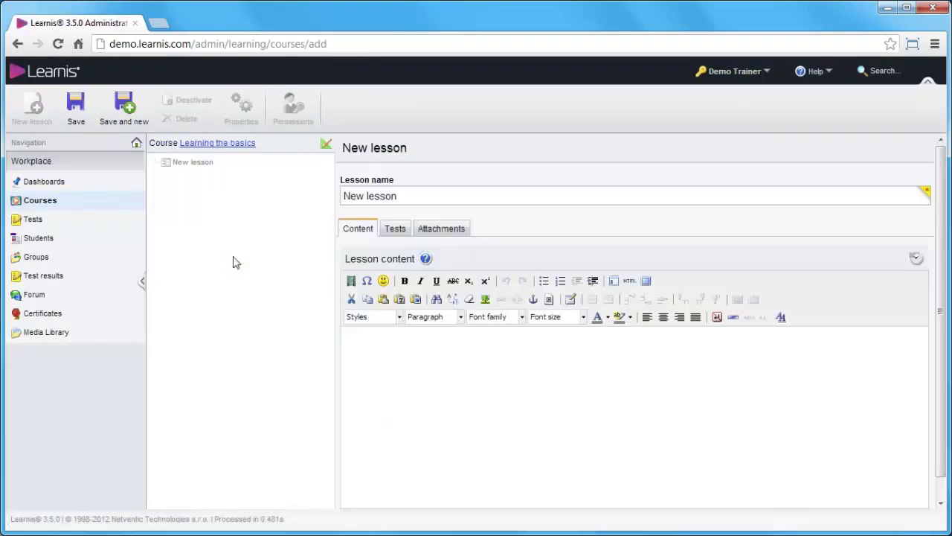
{"action": "triple_click", "coordinate": [409, 196]}
{"action": "type", "text": "Get friendly with LMS"}
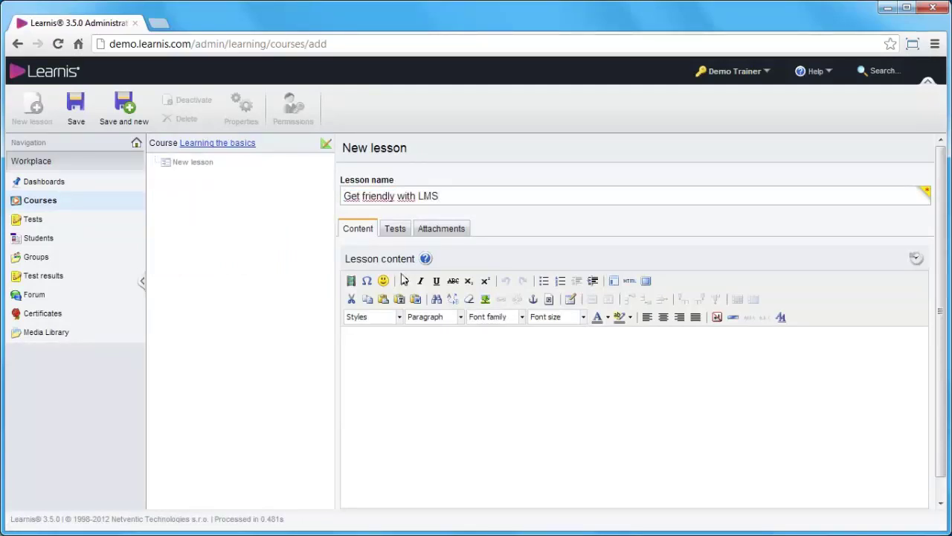
Write "First see all videos at Learnis.com" as the lesson content and make "Learnis.com" bold.
{"action": "type", "text": "First see all videos at Learnis.com"}
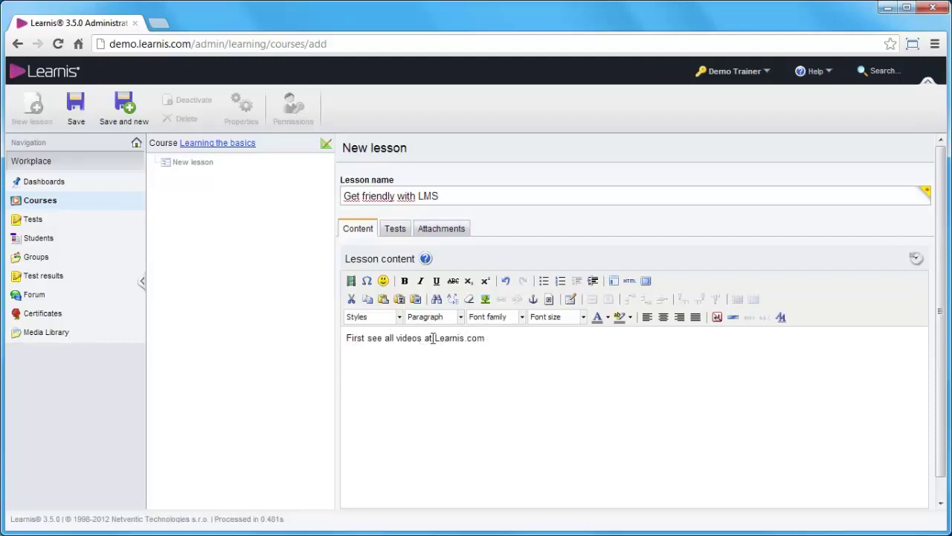
{"action": "double_click", "coordinate": [436, 337]}
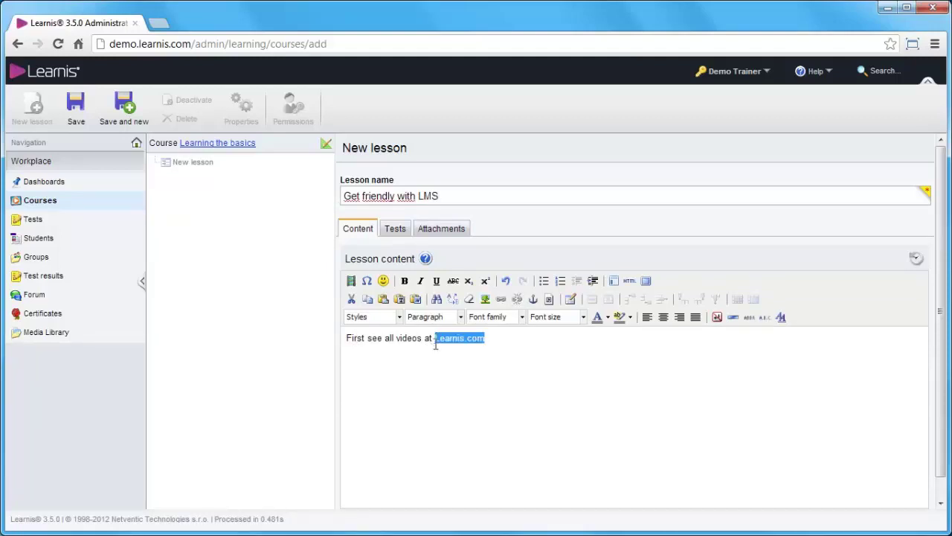
{"action": "left_click", "coordinate": [404, 281]}
{"action": "left_click", "coordinate": [508, 339]}
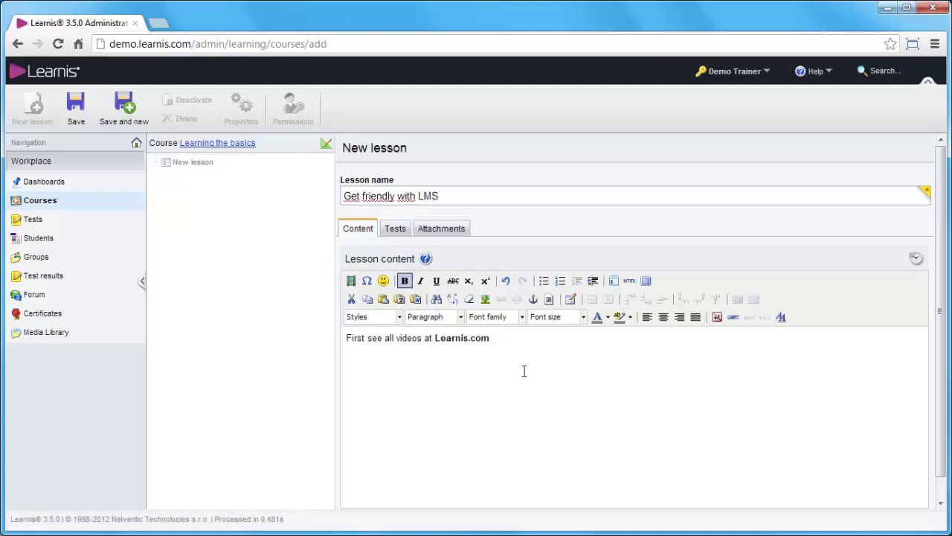
Insert learning_together.jpg from the media library before the lesson text and align the image left so the text sits beside it.
{"action": "key", "text": "Home"}
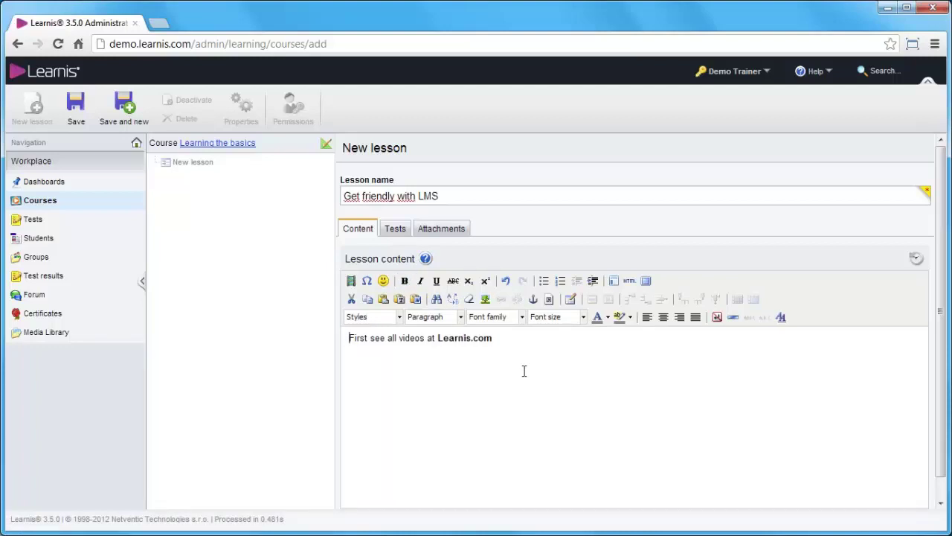
{"action": "left_click", "coordinate": [485, 299]}
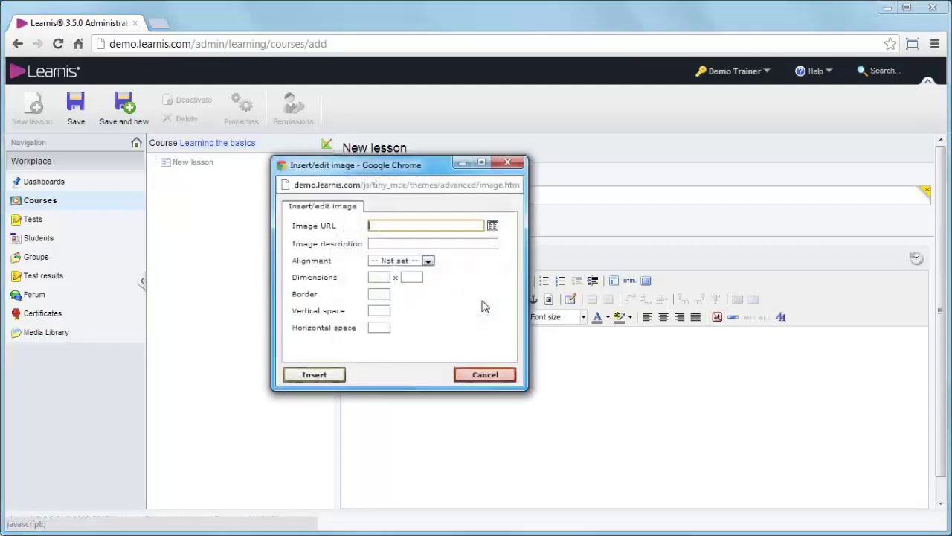
{"action": "left_click", "coordinate": [493, 227]}
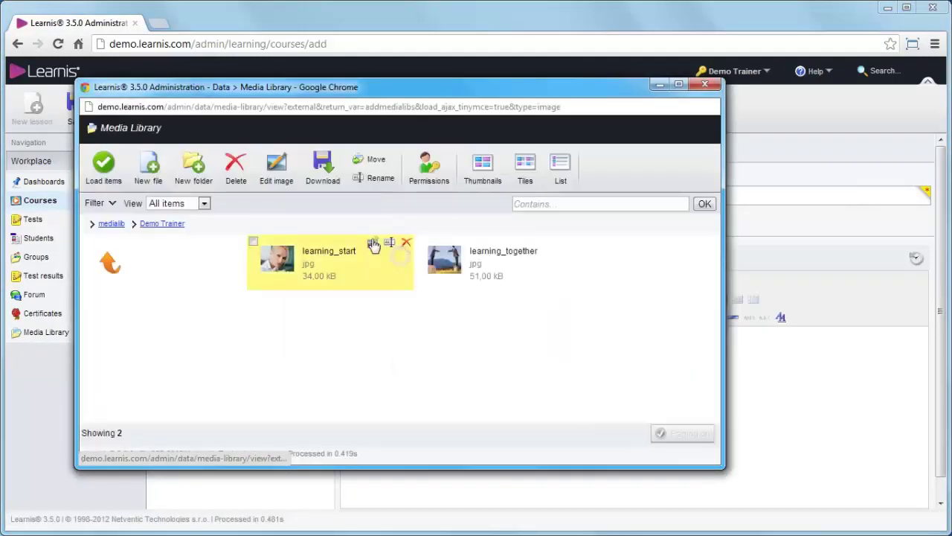
{"action": "left_click", "coordinate": [453, 266]}
{"action": "left_click", "coordinate": [111, 182]}
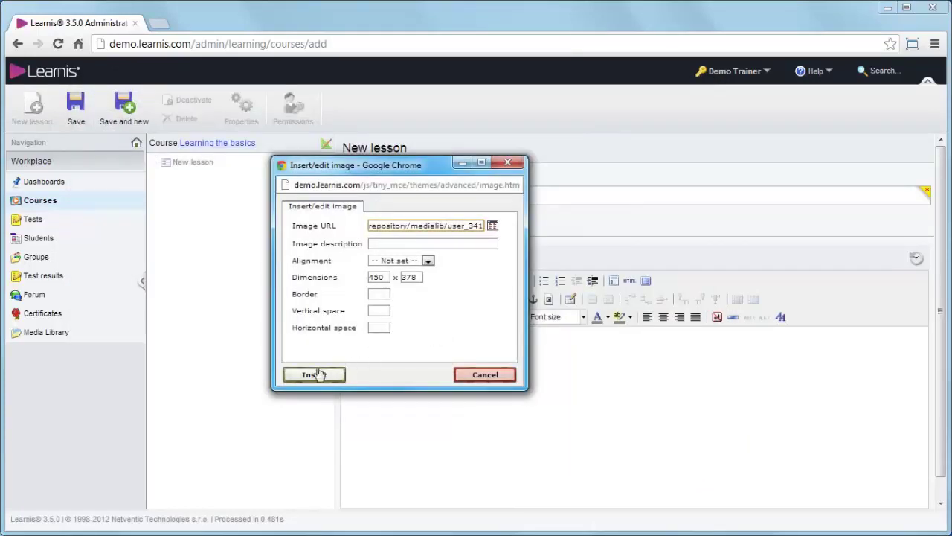
{"action": "left_click", "coordinate": [315, 375]}
{"action": "left_click_drag", "start_coordinate": [374, 383], "coordinate": [461, 382]}
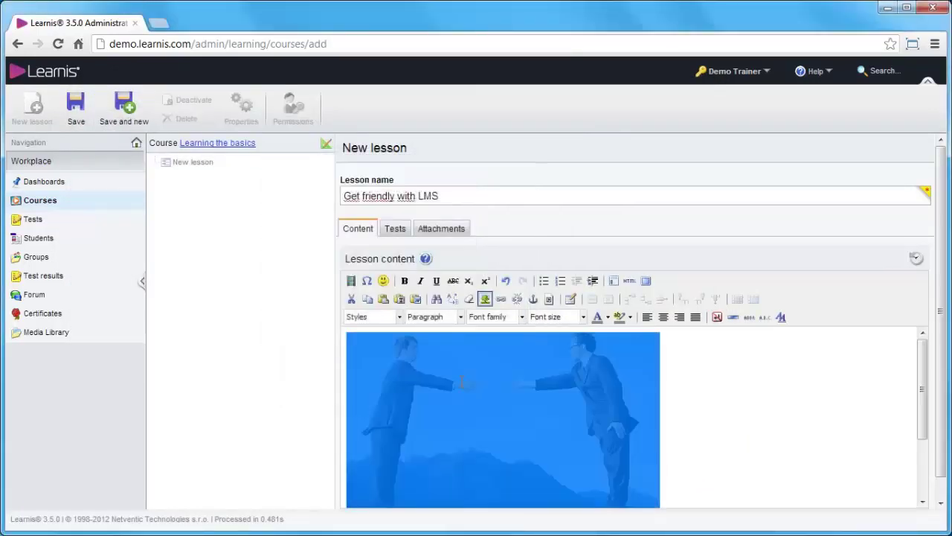
{"action": "left_click", "coordinate": [647, 316]}
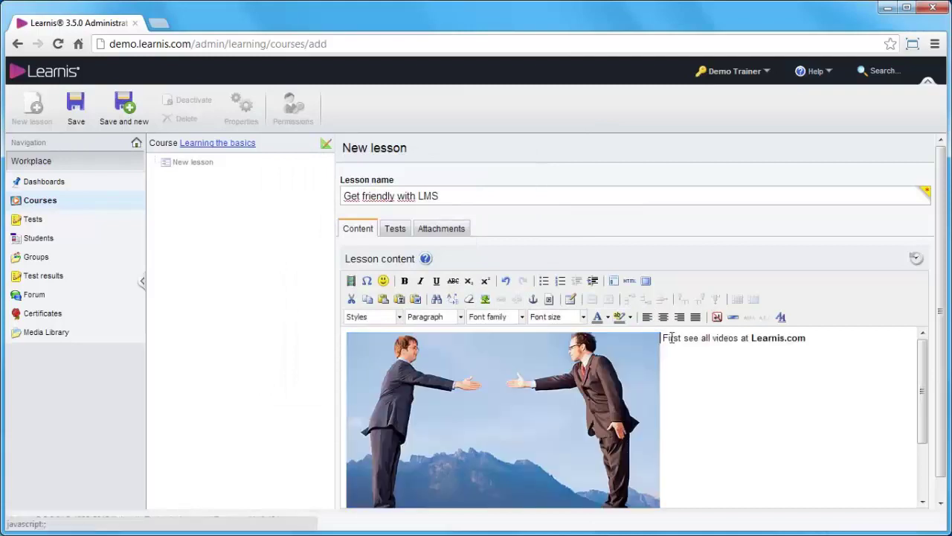
Add a sunglasses smiley on a new line below the lesson text and save the lesson.
{"action": "left_click", "coordinate": [818, 340]}
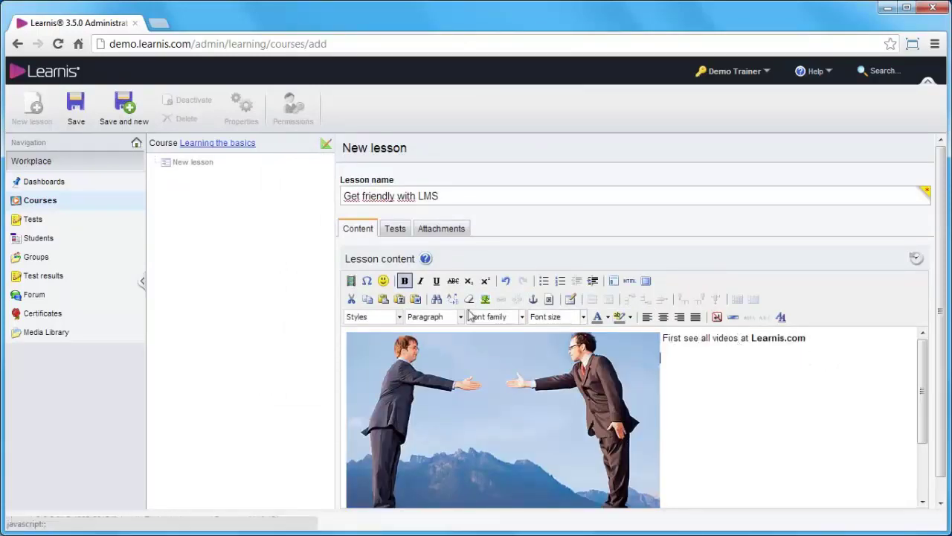
{"action": "left_click", "coordinate": [383, 280]}
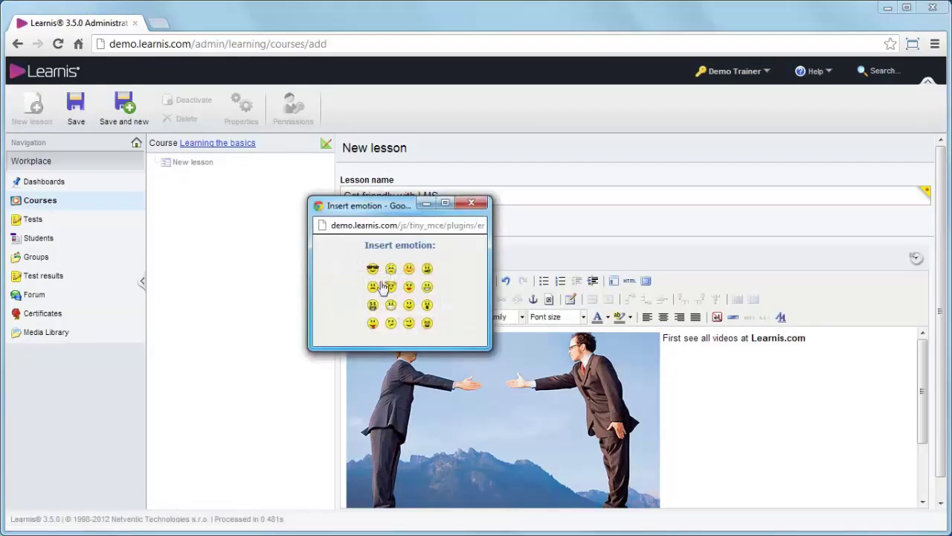
{"action": "left_click", "coordinate": [373, 268]}
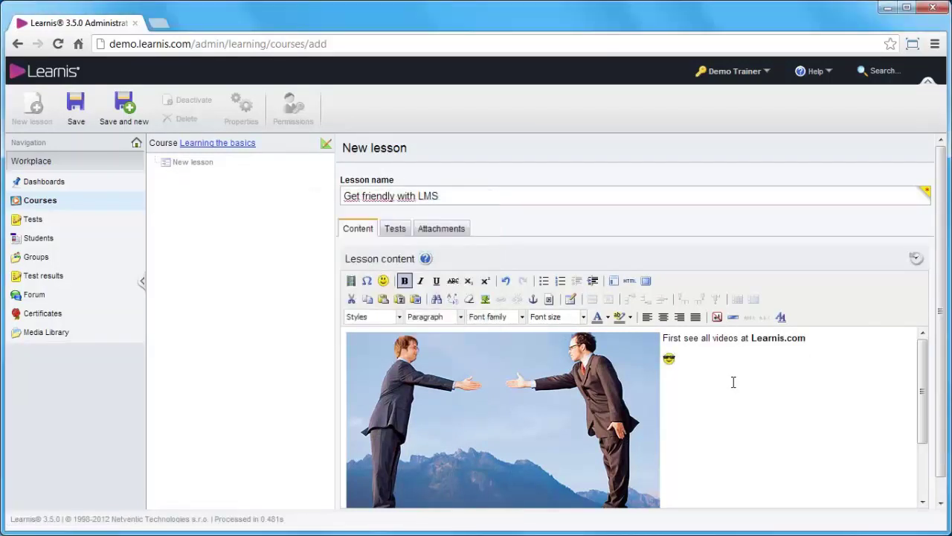
{"action": "left_click", "coordinate": [75, 119]}
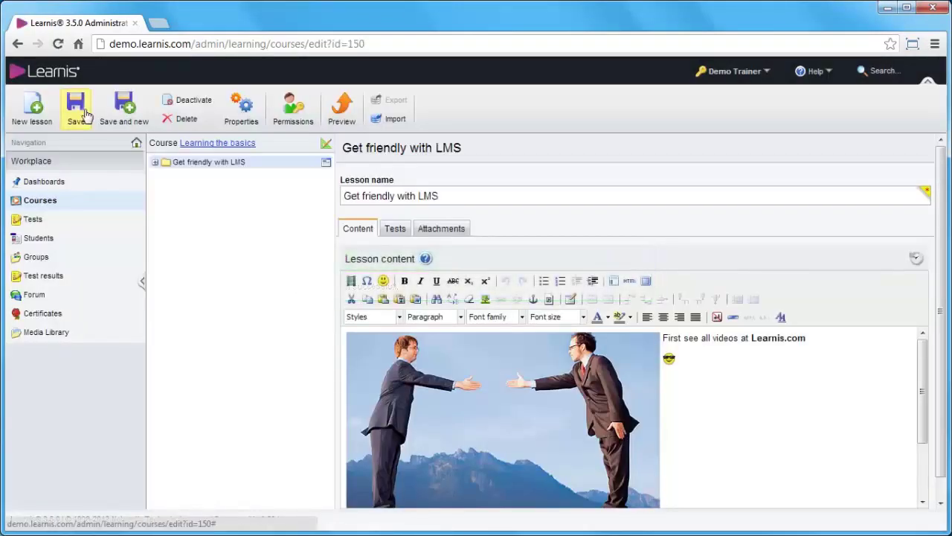
Add a second lesson named "New lesson 2" with the content "Some content here..." and save it, starting another new lesson.
{"action": "left_click", "coordinate": [42, 110]}
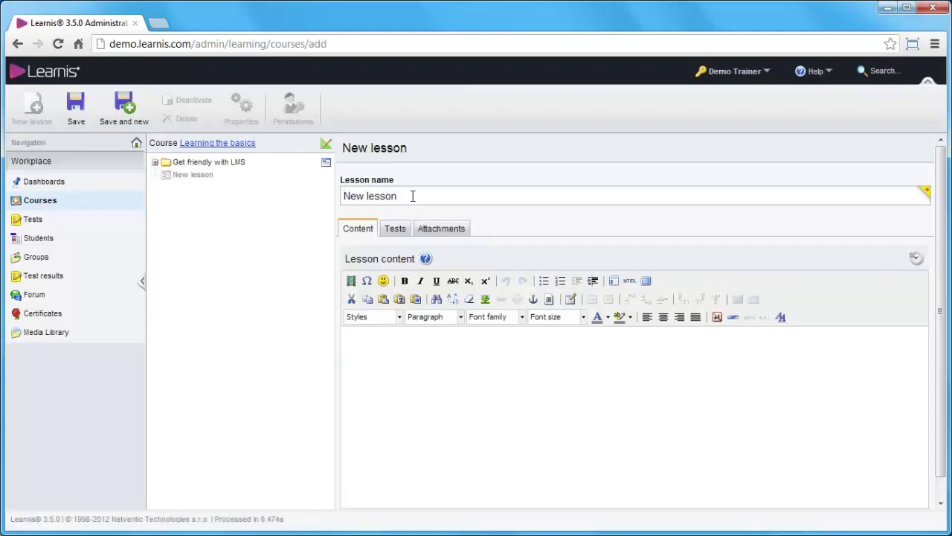
{"action": "type", "text": "2"}
{"action": "left_click", "coordinate": [406, 357]}
{"action": "type", "text": "Some content here..."}
{"action": "left_click", "coordinate": [127, 117]}
Name the third lesson "New lesson 3", write "And here..." as its content and save it.
{"action": "left_click", "coordinate": [440, 196]}
{"action": "type", "text": "3"}
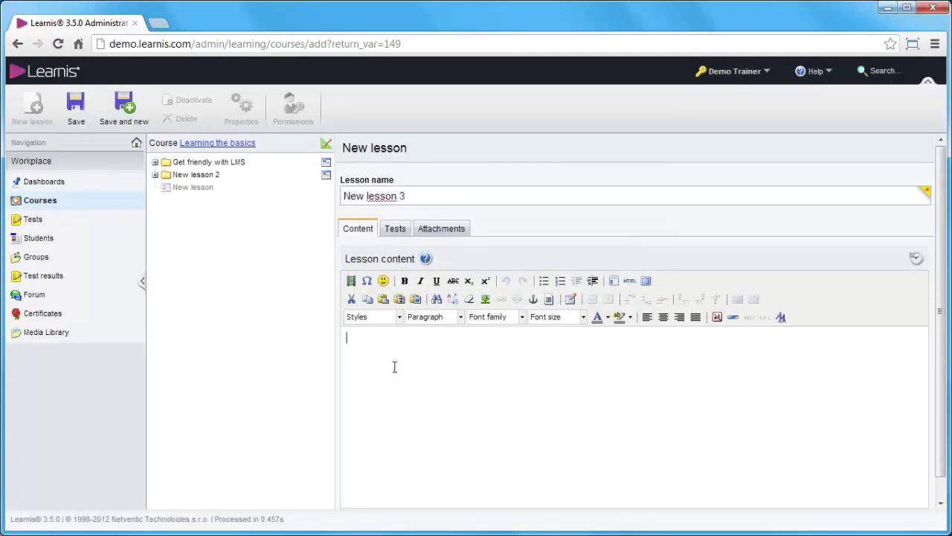
{"action": "type", "text": "And here."}
{"action": "left_click", "coordinate": [77, 121]}
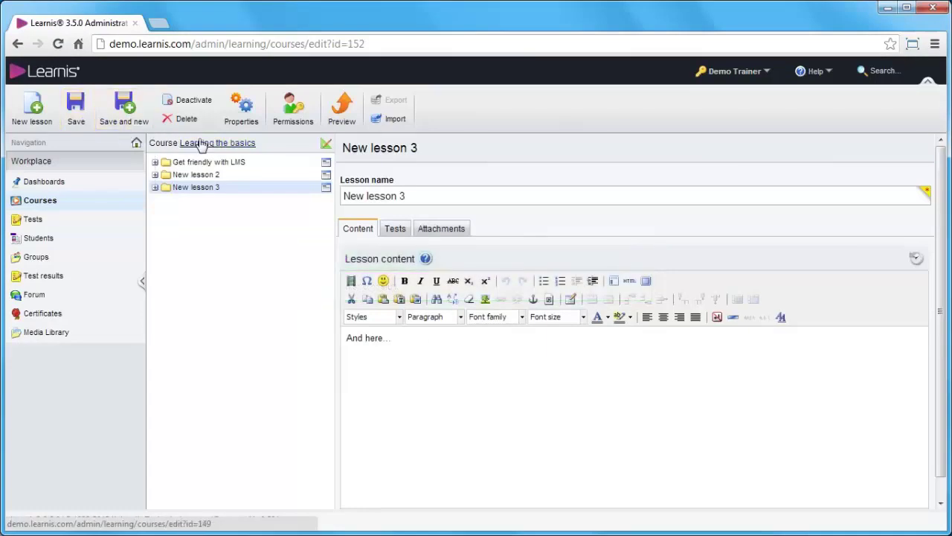
Enter the course "Learning the basics" from its preview and check the list of lessons in the course player.
{"action": "left_click", "coordinate": [227, 146]}
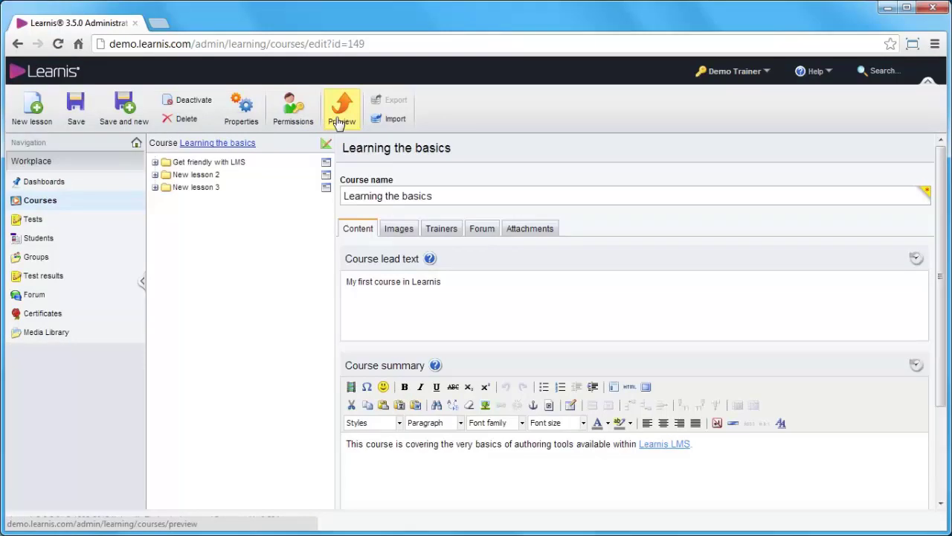
{"action": "left_click", "coordinate": [341, 112]}
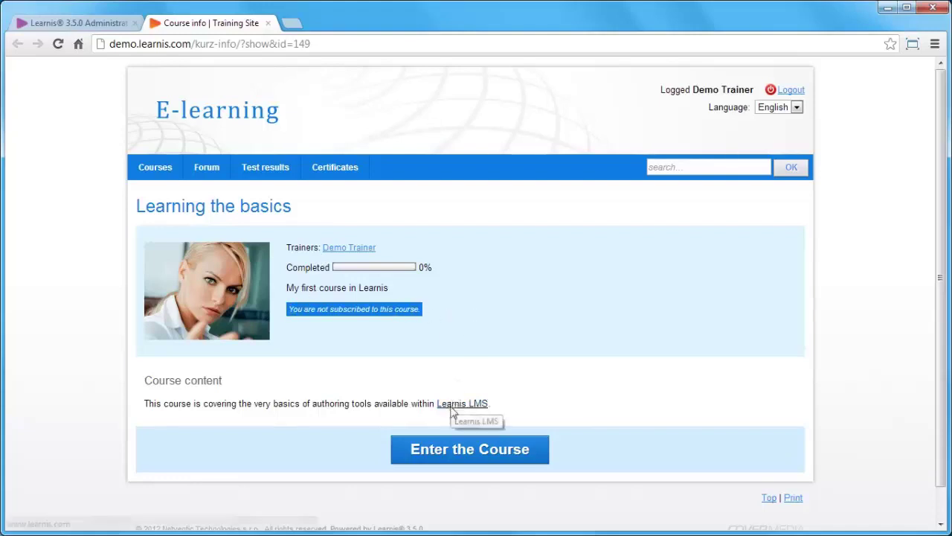
{"action": "left_click", "coordinate": [450, 452]}
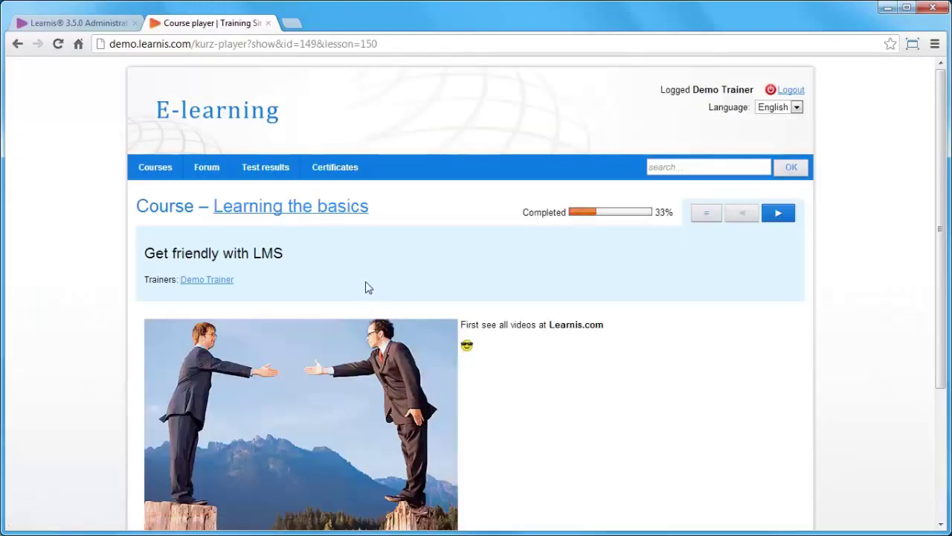
{"action": "left_click", "coordinate": [705, 216]}
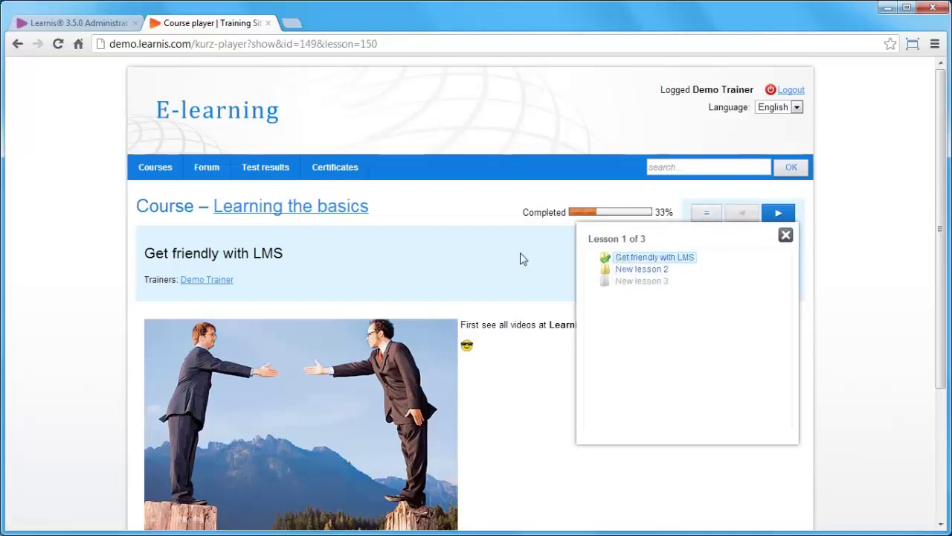
{"action": "left_click", "coordinate": [785, 236]}
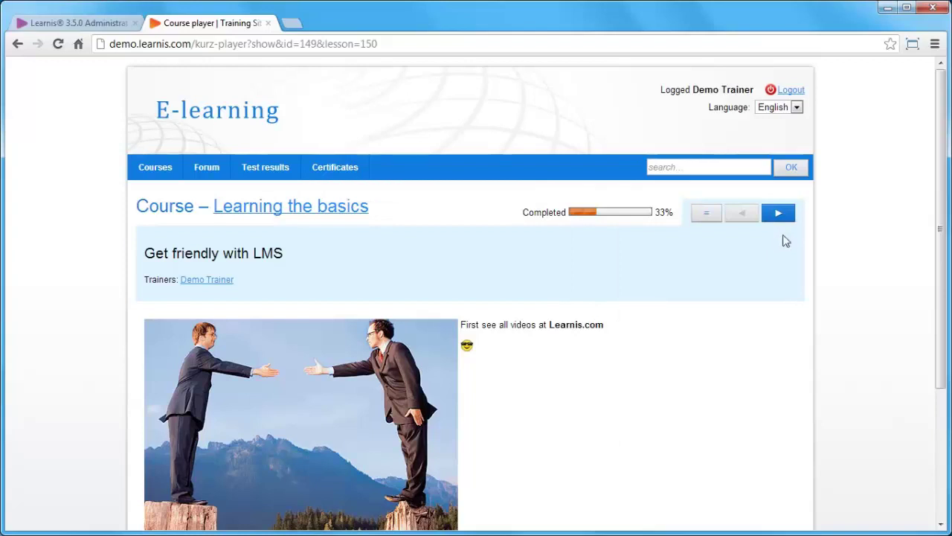
Go through the second and third lessons in the course player, checking the completion progress and the end-of-course note.
{"action": "left_click", "coordinate": [784, 221]}
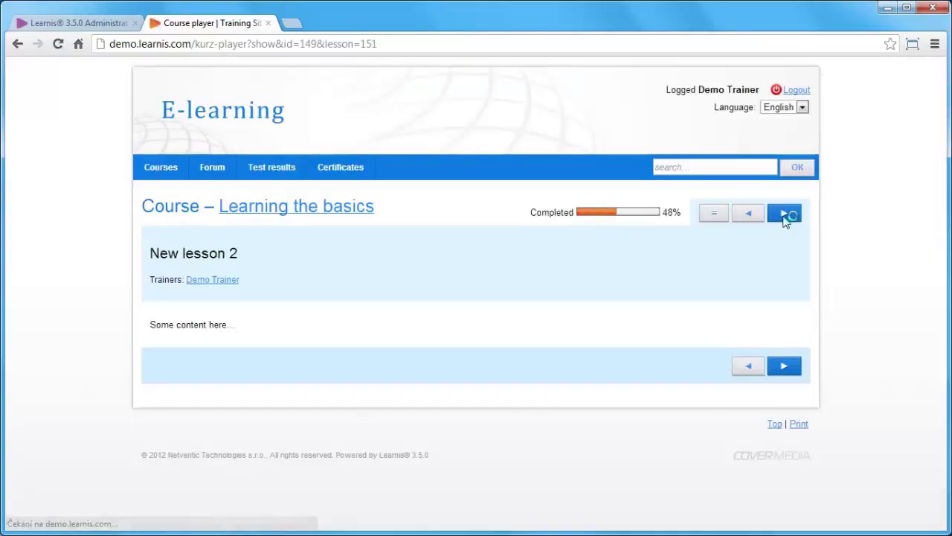
{"action": "double_click", "coordinate": [555, 213]}
{"action": "left_click", "coordinate": [585, 243]}
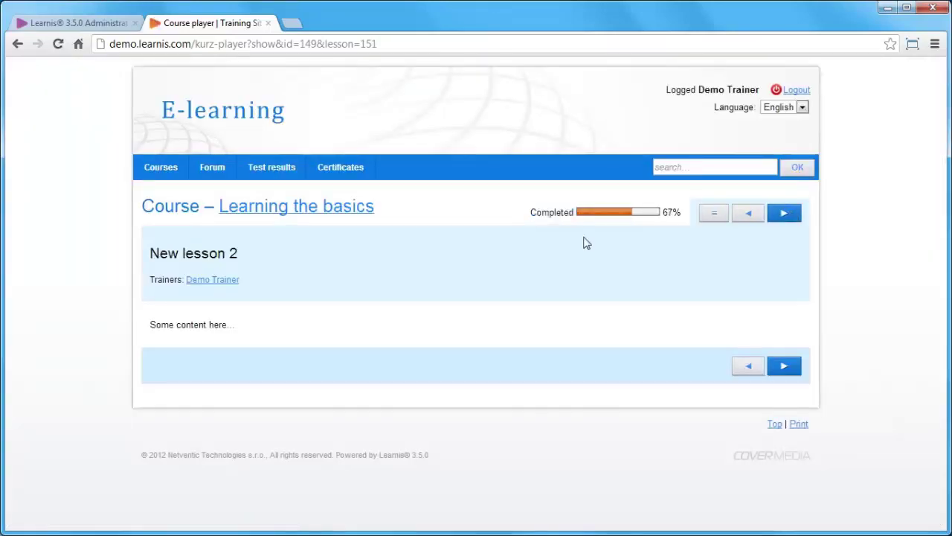
{"action": "left_click", "coordinate": [775, 217]}
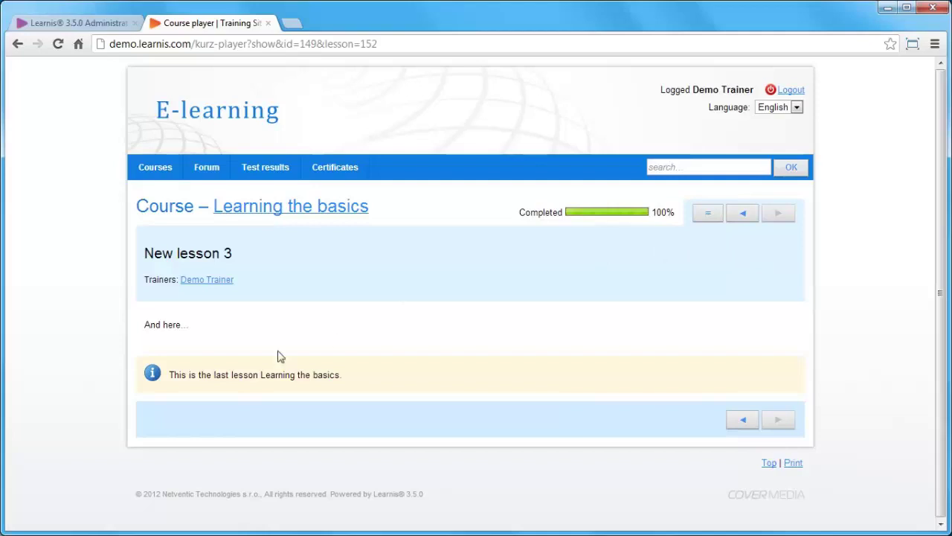
{"action": "left_click_drag", "start_coordinate": [170, 374], "coordinate": [336, 370]}
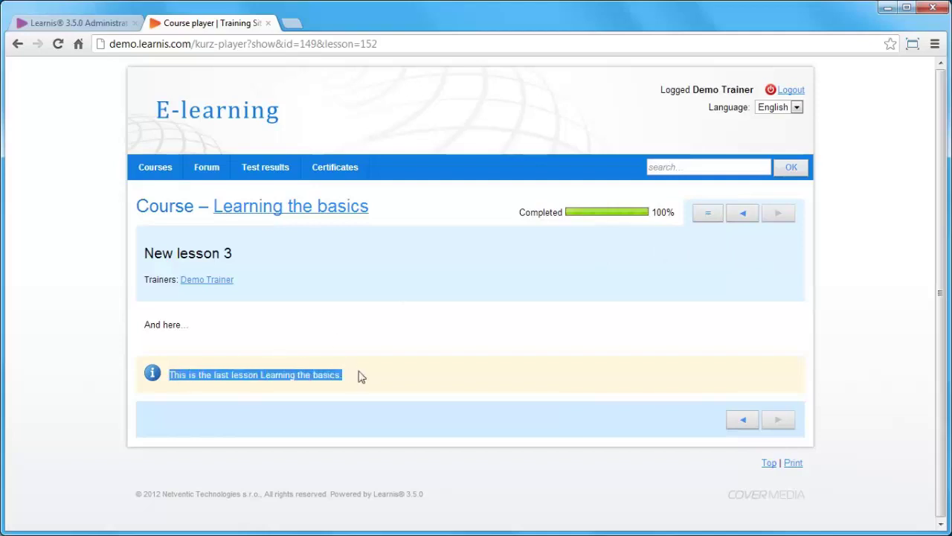
{"action": "left_click", "coordinate": [394, 375]}
View the training site's course list and check the completion status of "Learning the basics".
{"action": "left_click", "coordinate": [159, 180]}
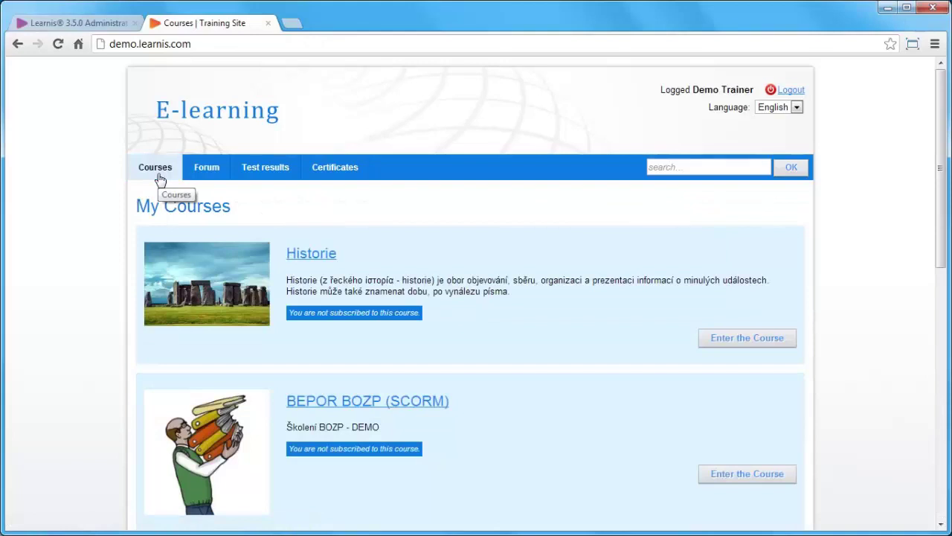
{"action": "scroll", "coordinate": [340, 273], "scroll_direction": "down", "scroll_amount": 8}
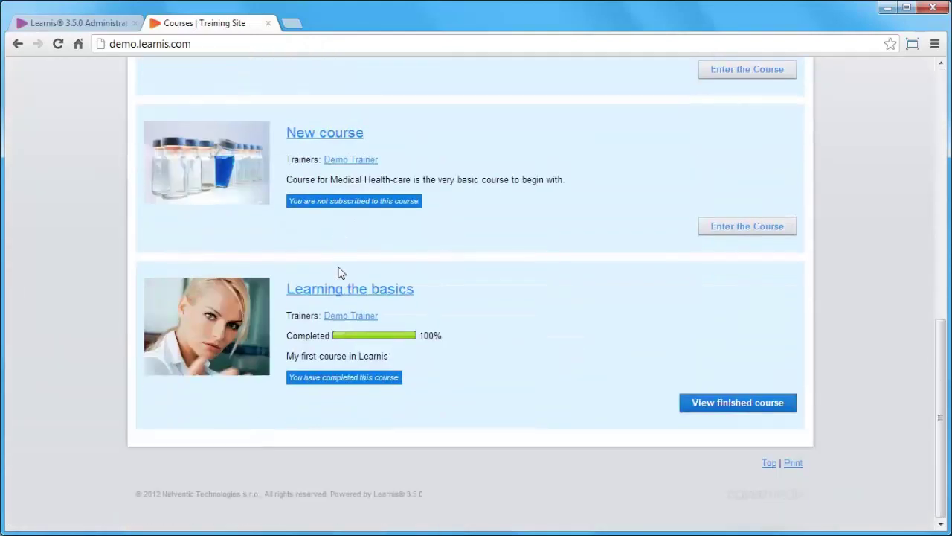
{"action": "left_click_drag", "start_coordinate": [448, 302], "coordinate": [387, 290]}
{"action": "left_click_drag", "start_coordinate": [423, 328], "coordinate": [453, 340]}
{"action": "left_click", "coordinate": [477, 345]}
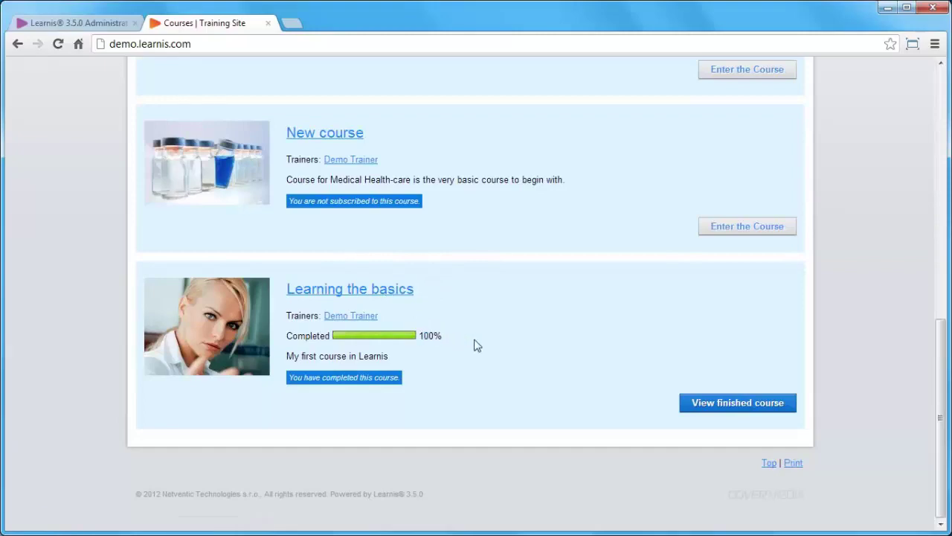